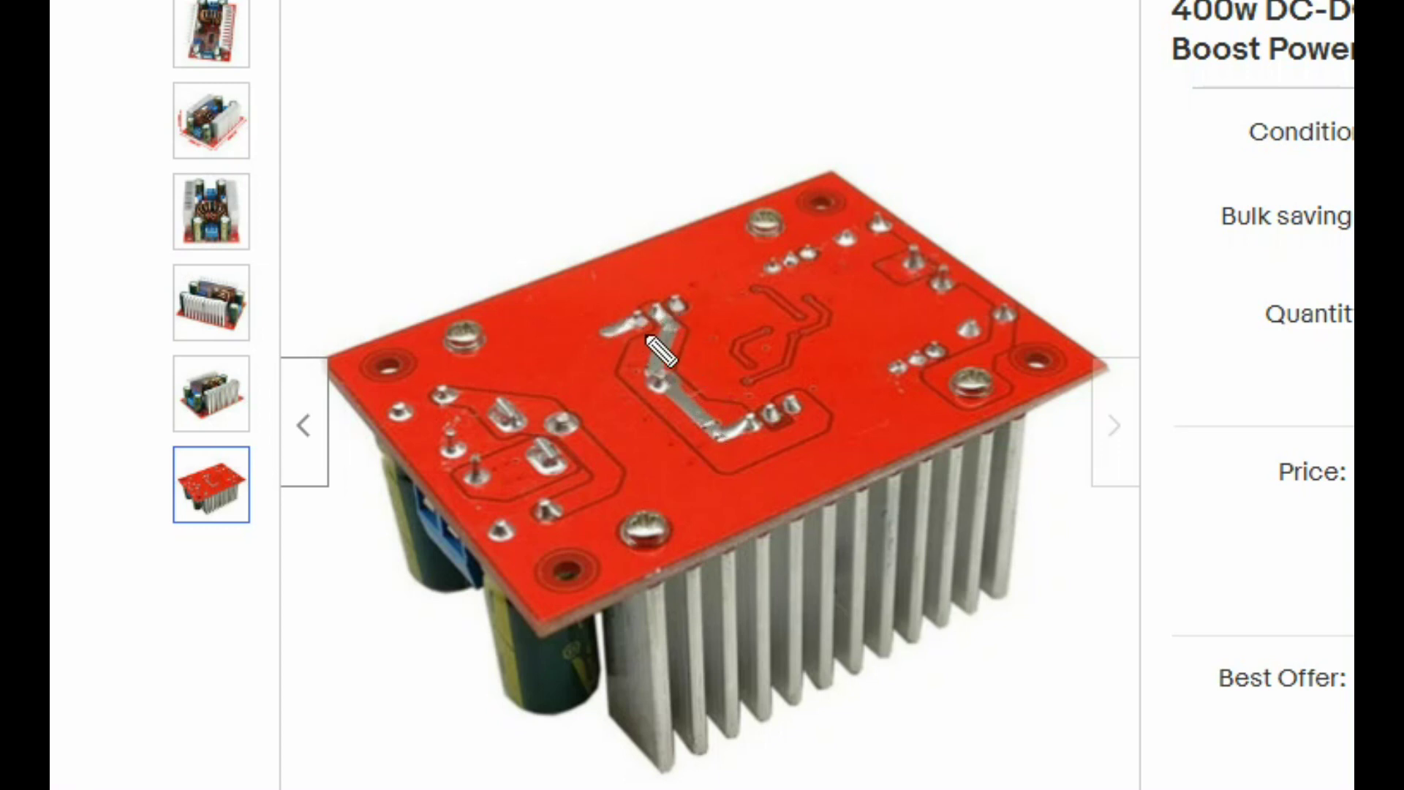
Draw over the copper traces on the red DC-DC boost board's product photo.
{"action": "mouse_move", "coordinate": [604, 334]}
{"action": "left_mouse_down"}
{"action": "mouse_move", "coordinate": [669, 309]}
{"action": "mouse_move", "coordinate": [679, 326]}
{"action": "mouse_move", "coordinate": [656, 379]}
{"action": "mouse_move", "coordinate": [720, 437]}
{"action": "mouse_move", "coordinate": [741, 423]}
{"action": "left_mouse_up"}
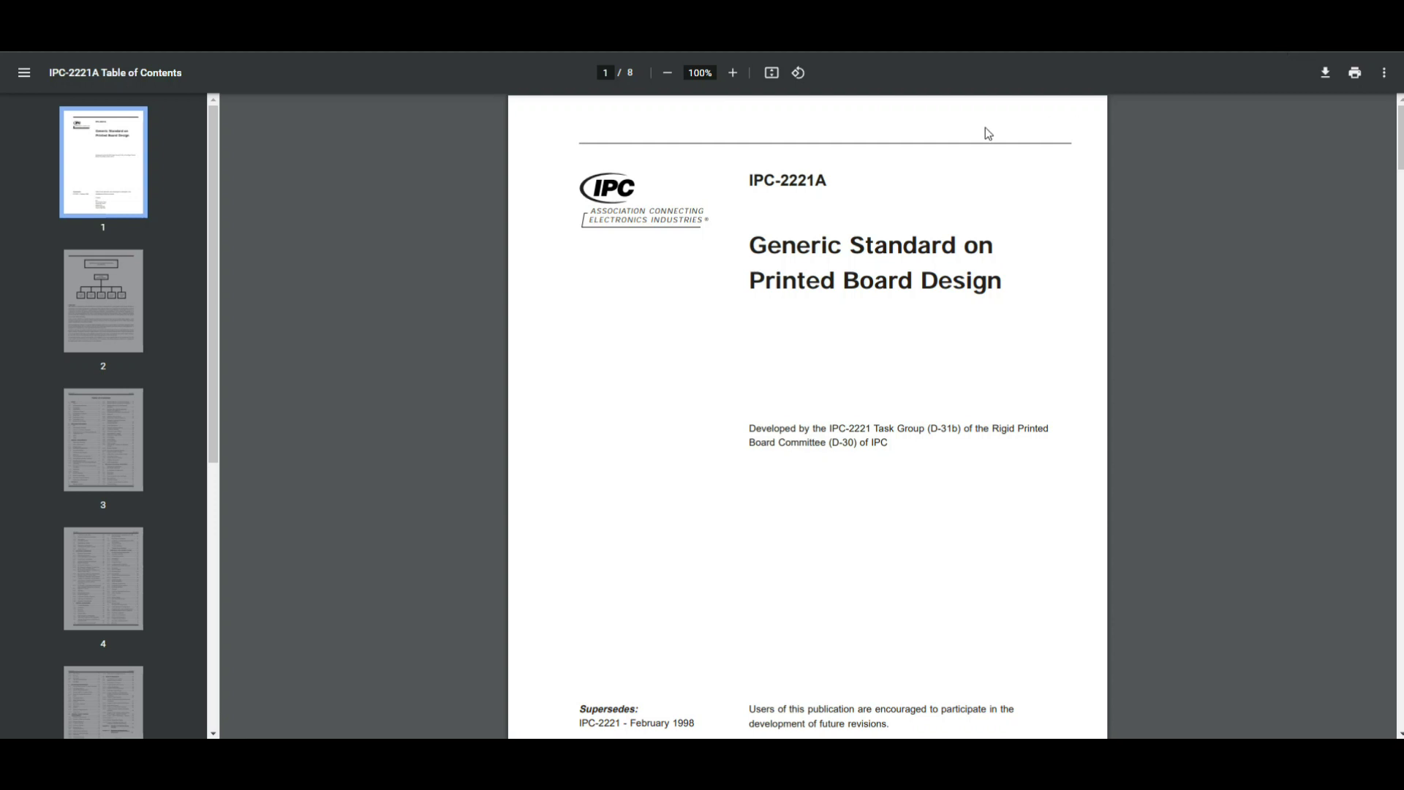
Highlight the IPC-2221A standard's name and scroll the Table of Contents to page 5.
{"action": "left_click_drag", "start_coordinate": [746, 181], "coordinate": [826, 187]}
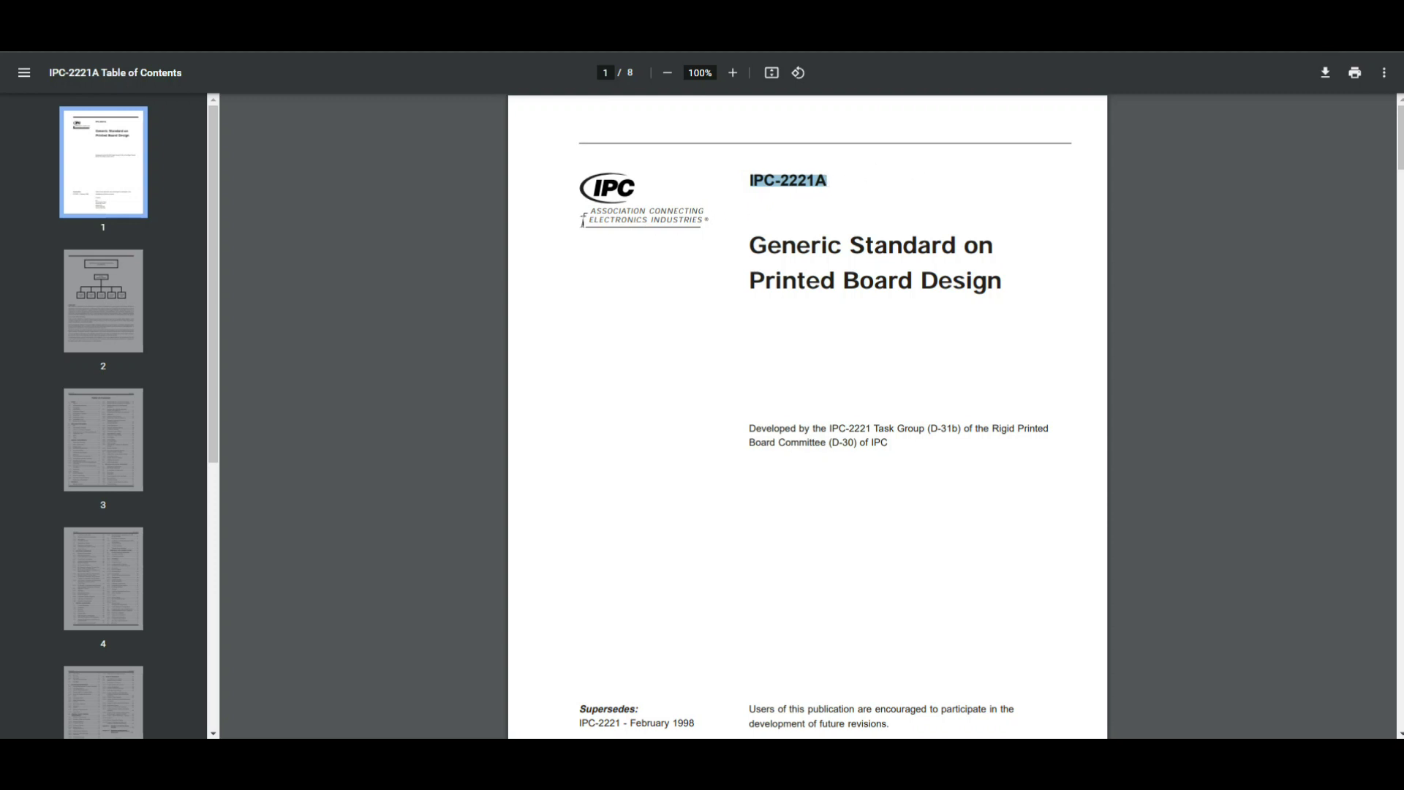
{"action": "scroll", "coordinate": [867, 201], "scroll_direction": "down", "scroll_amount": 7}
{"action": "scroll", "coordinate": [866, 202], "scroll_direction": "down", "scroll_amount": 14}
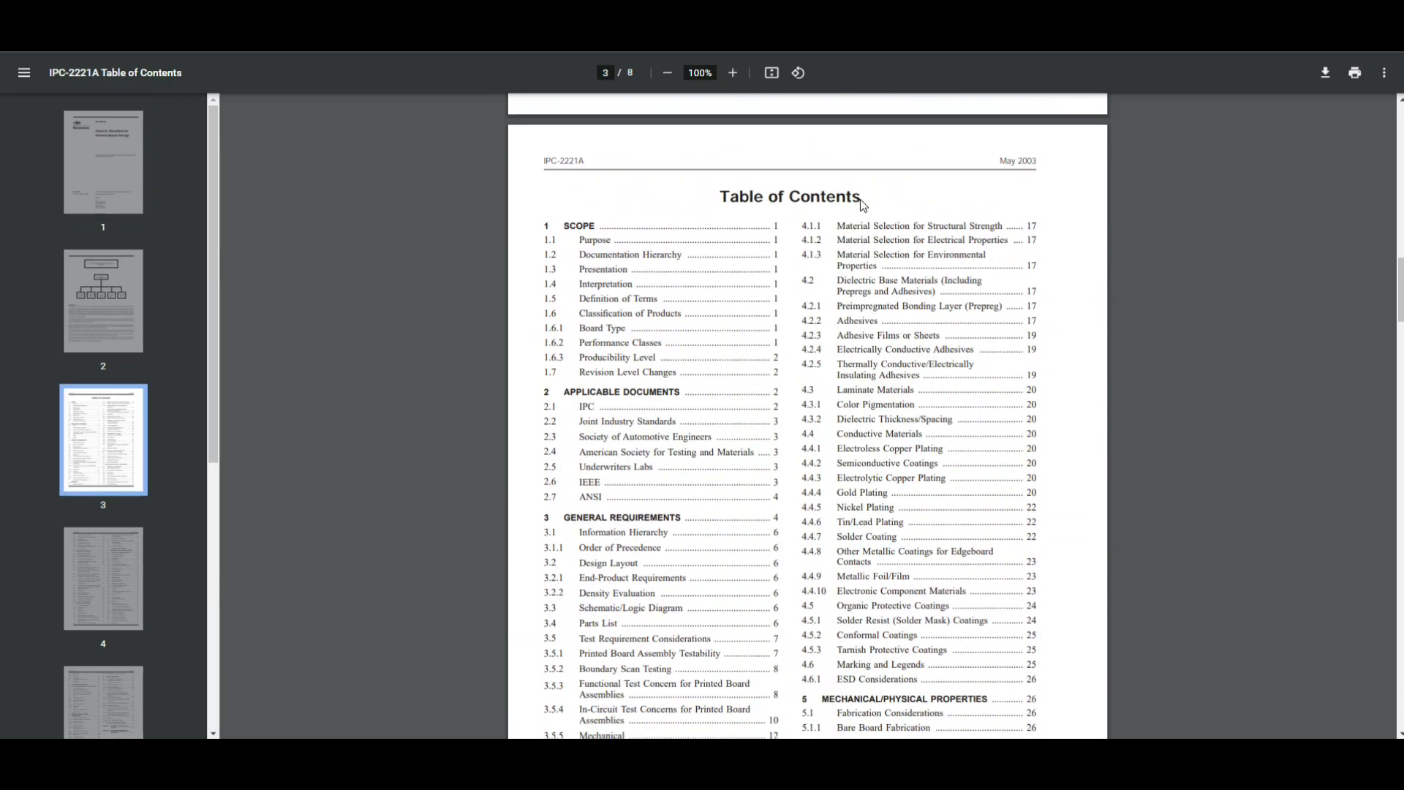
{"action": "scroll", "coordinate": [609, 229], "scroll_direction": "down", "scroll_amount": 4}
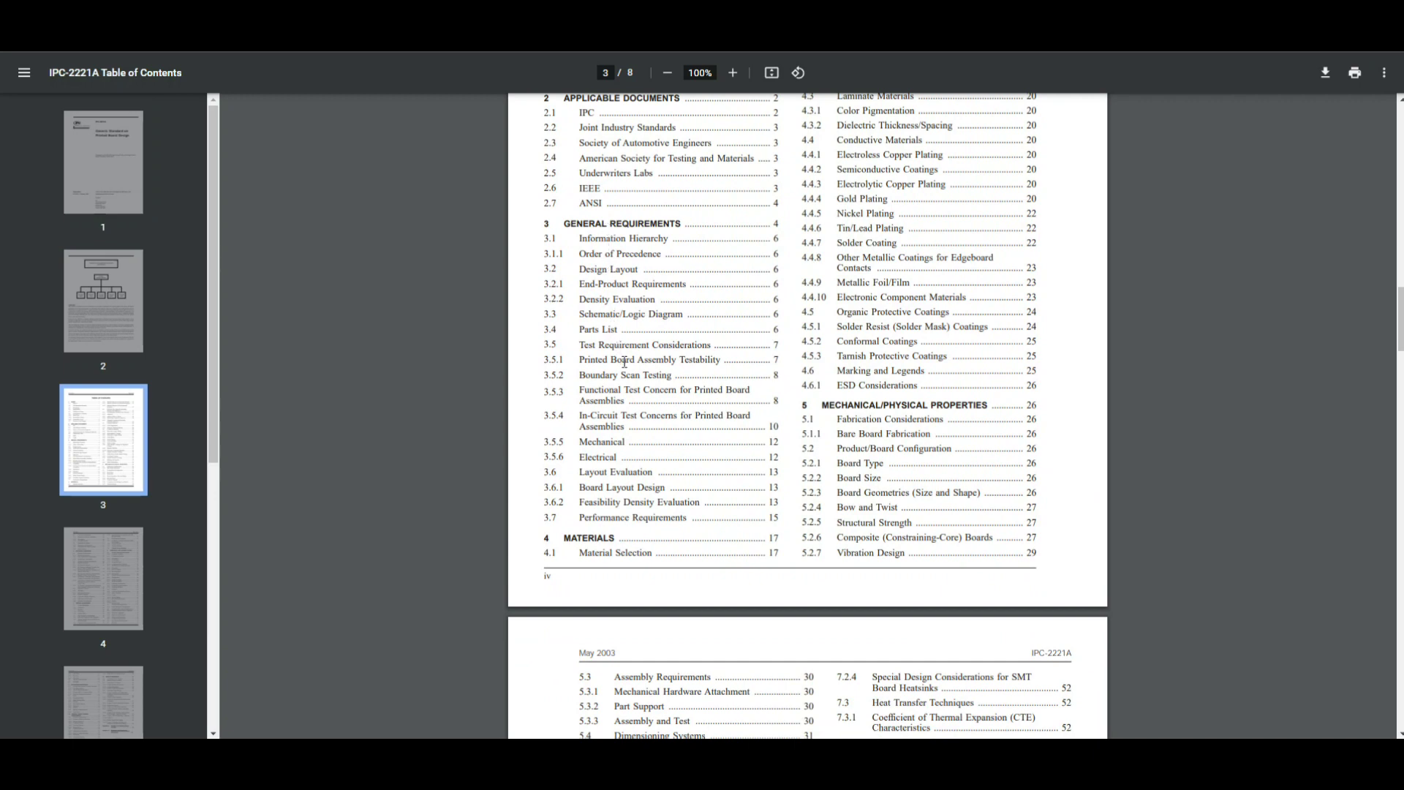
{"action": "scroll", "coordinate": [695, 437], "scroll_direction": "down", "scroll_amount": 6}
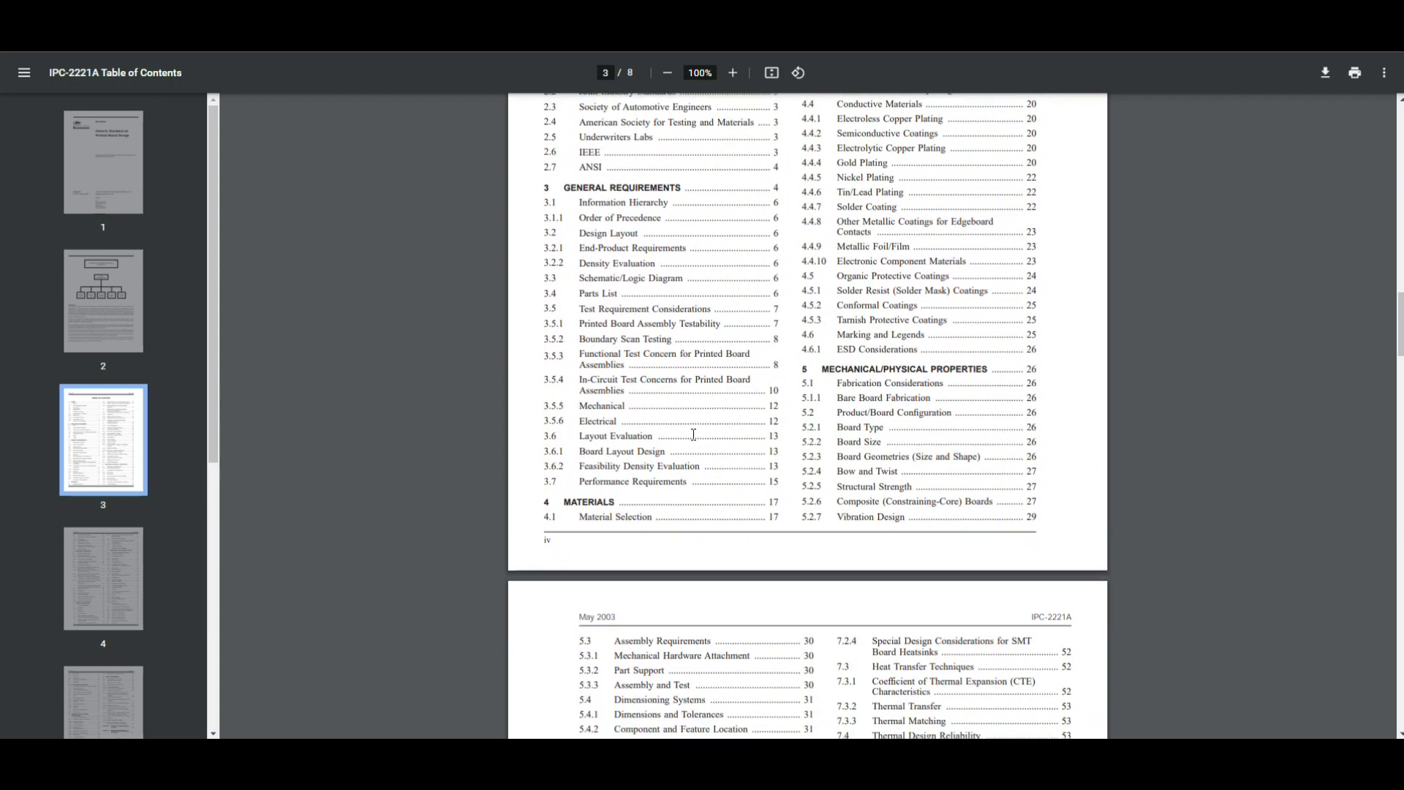
{"action": "scroll", "coordinate": [690, 431], "scroll_direction": "down", "scroll_amount": 2}
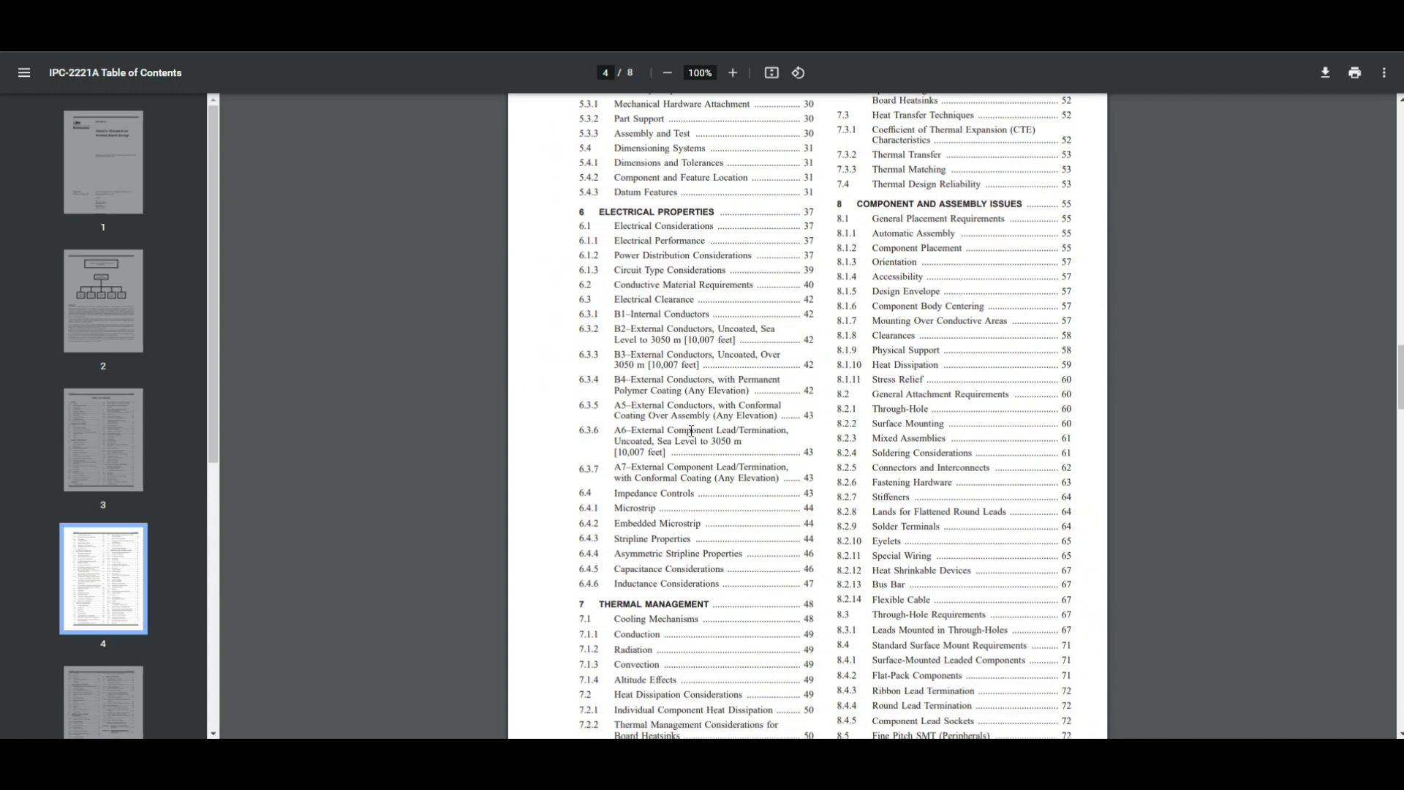
{"action": "scroll", "coordinate": [690, 431], "scroll_direction": "down", "scroll_amount": 3}
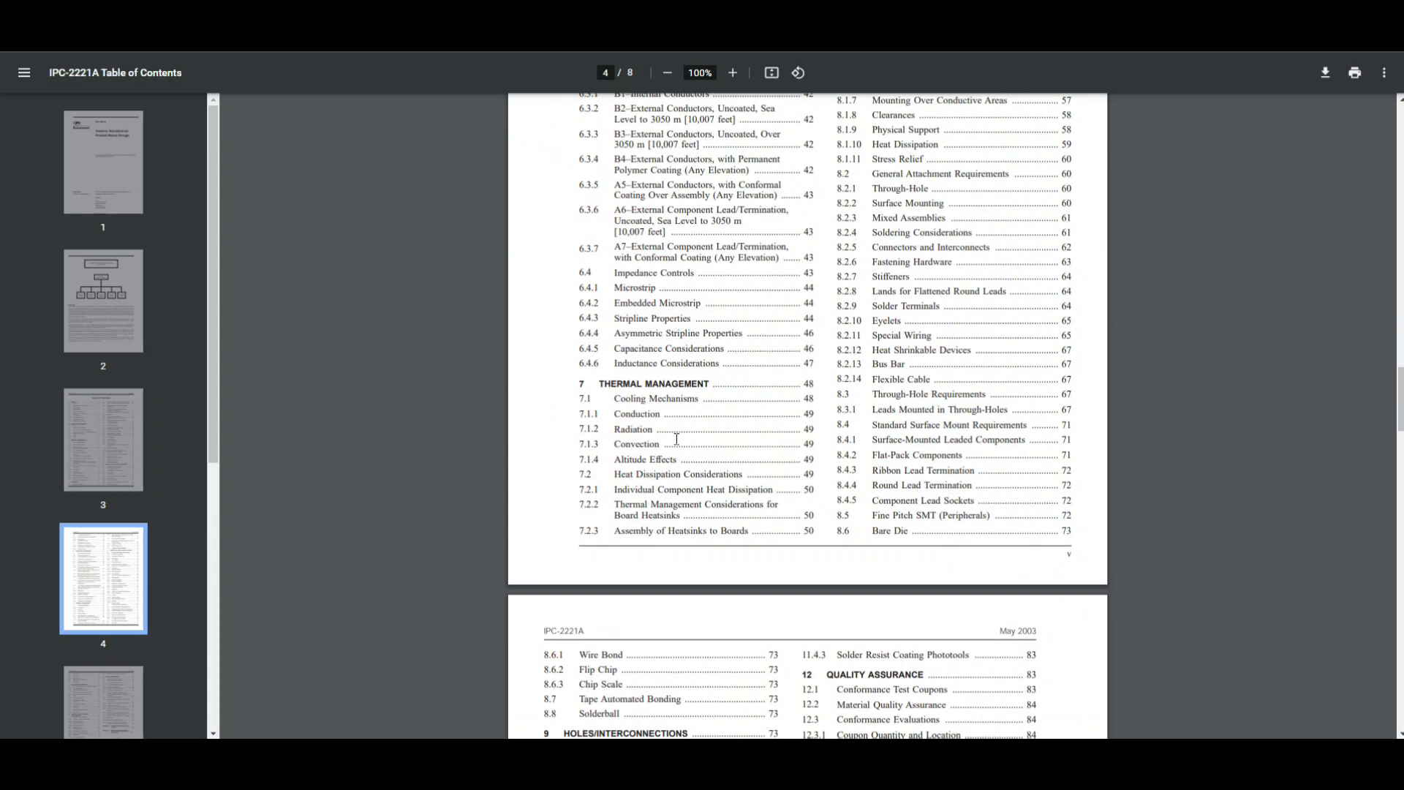
{"action": "scroll", "coordinate": [676, 439], "scroll_direction": "up", "scroll_amount": 12}
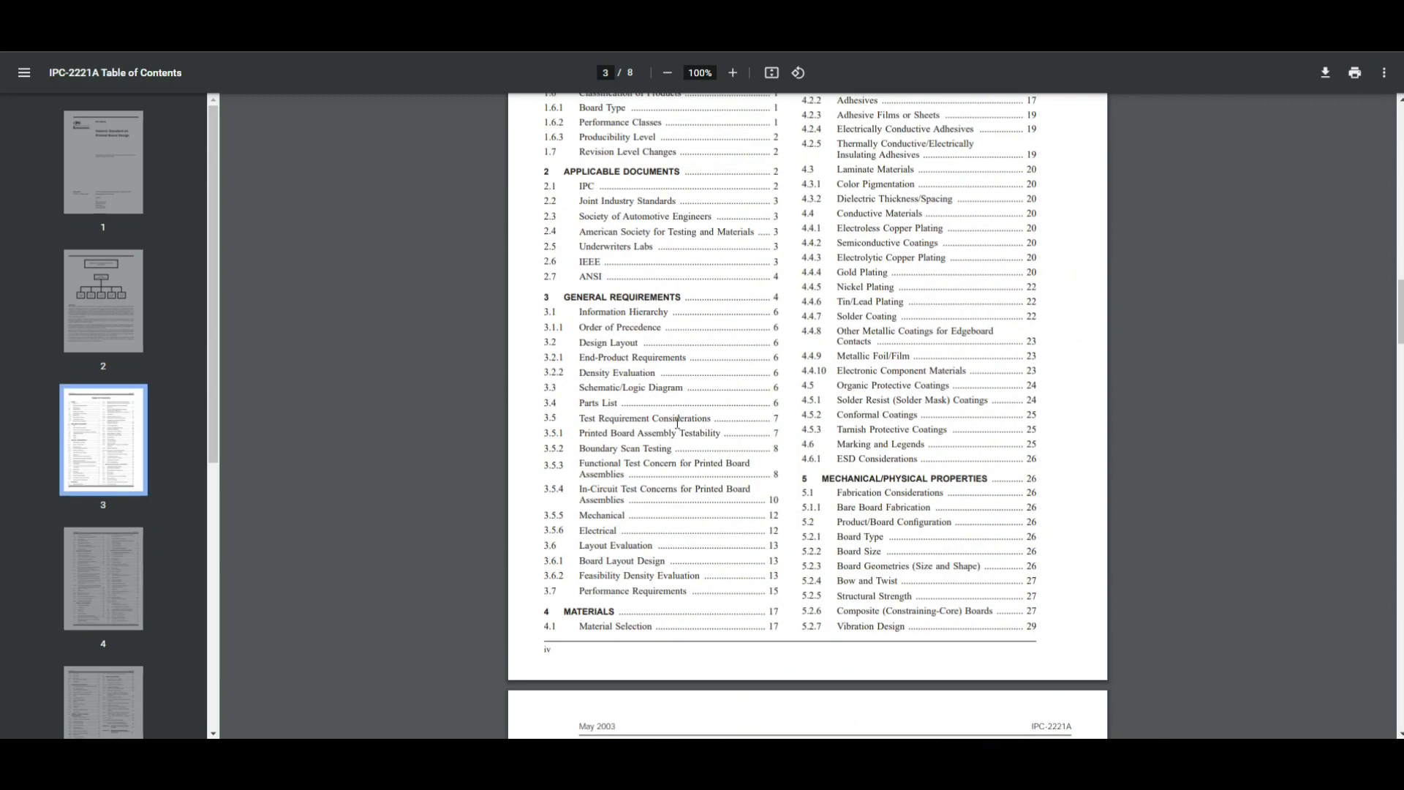
{"action": "scroll", "coordinate": [586, 322], "scroll_direction": "down", "scroll_amount": 15}
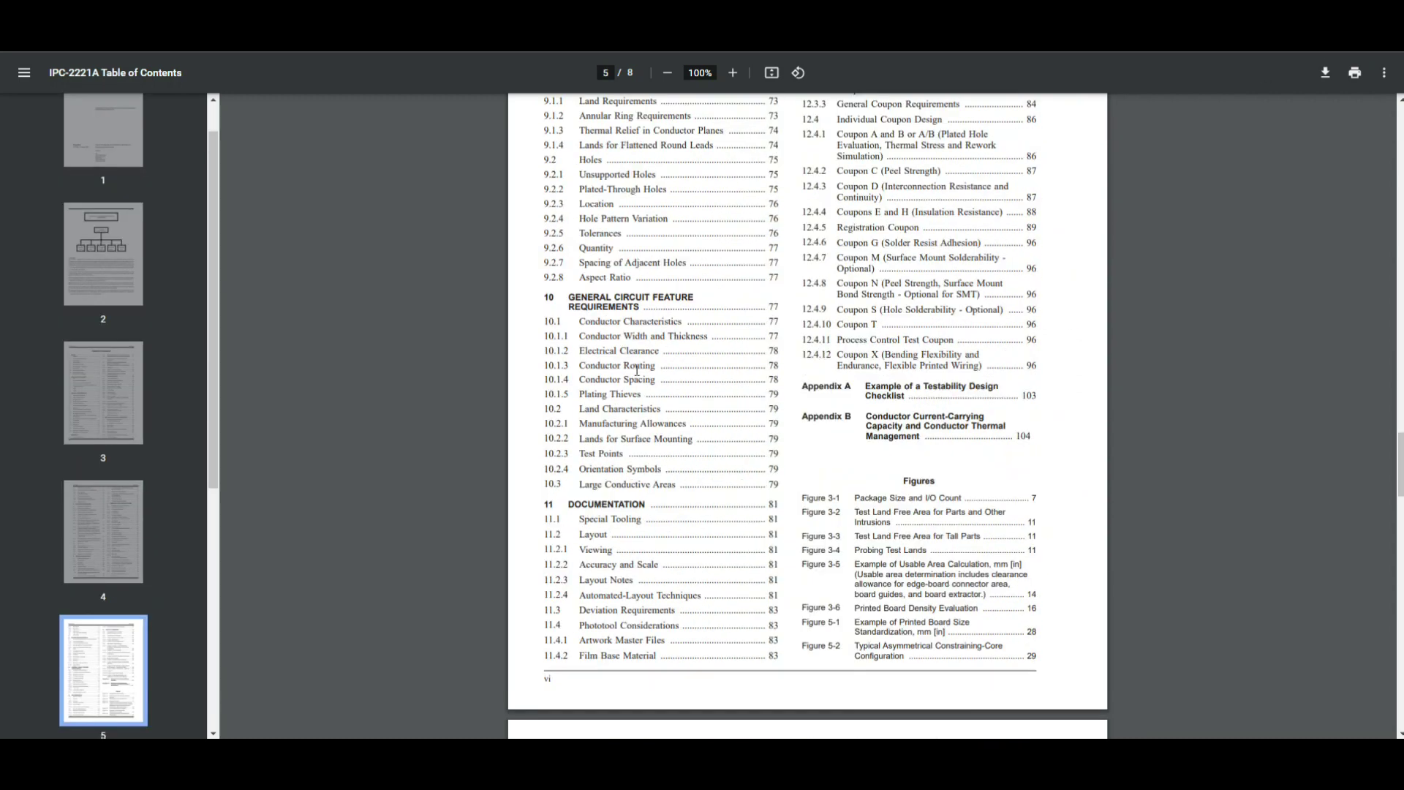
Highlight the section 10 entries through Large Conductive Areas, then 10.1.1 Conductor Width and Thickness.
{"action": "left_click_drag", "start_coordinate": [546, 296], "coordinate": [786, 484]}
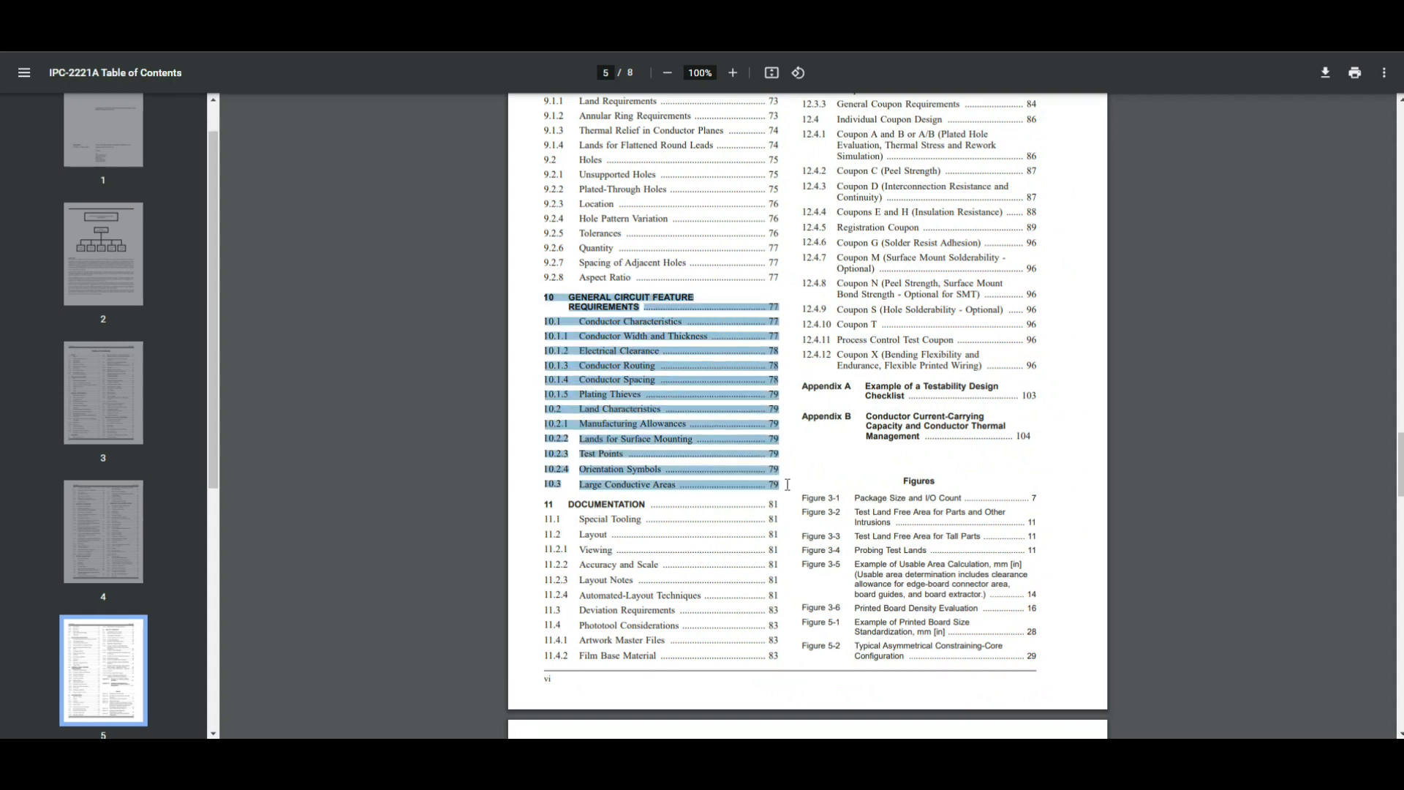
{"action": "left_click", "coordinate": [786, 484]}
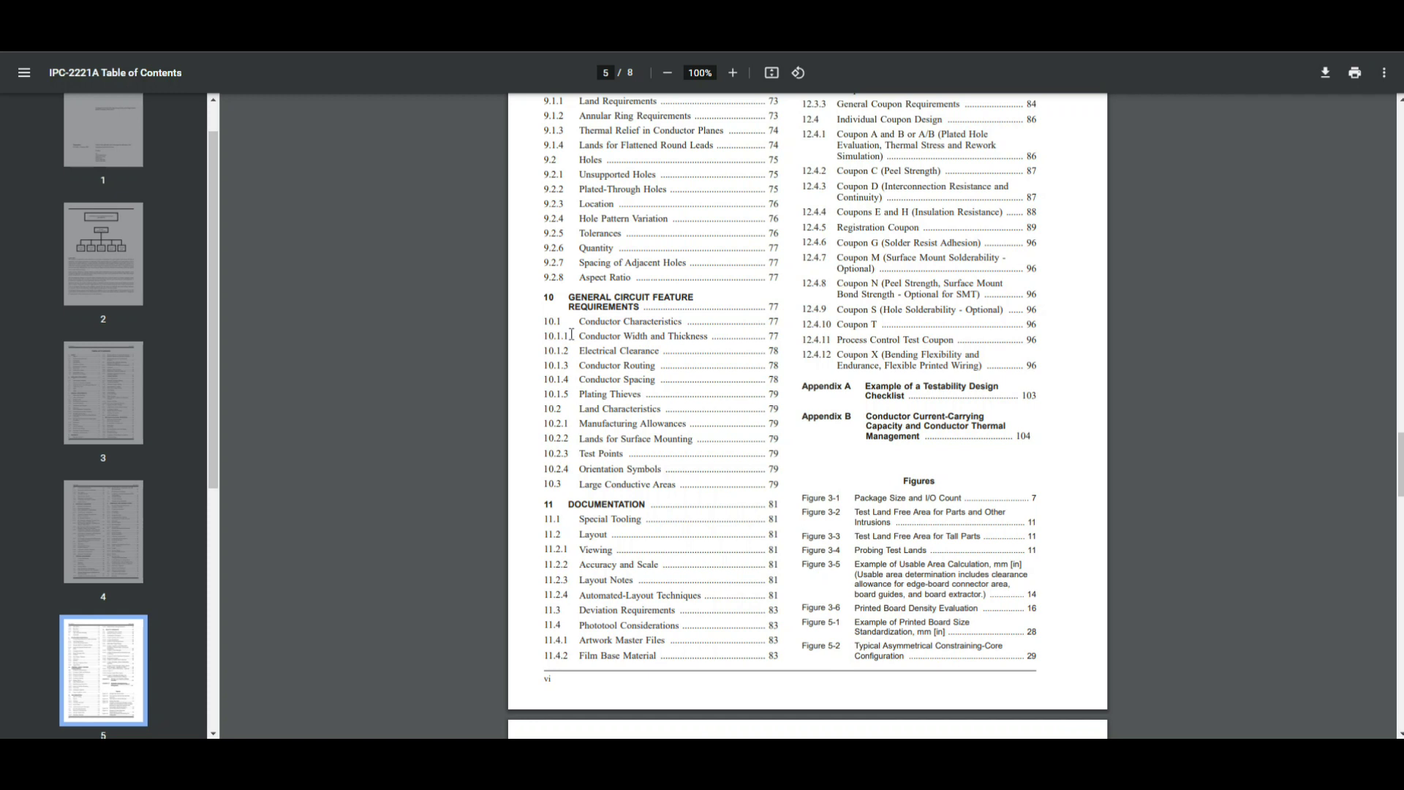
{"action": "left_click_drag", "start_coordinate": [579, 337], "coordinate": [710, 338]}
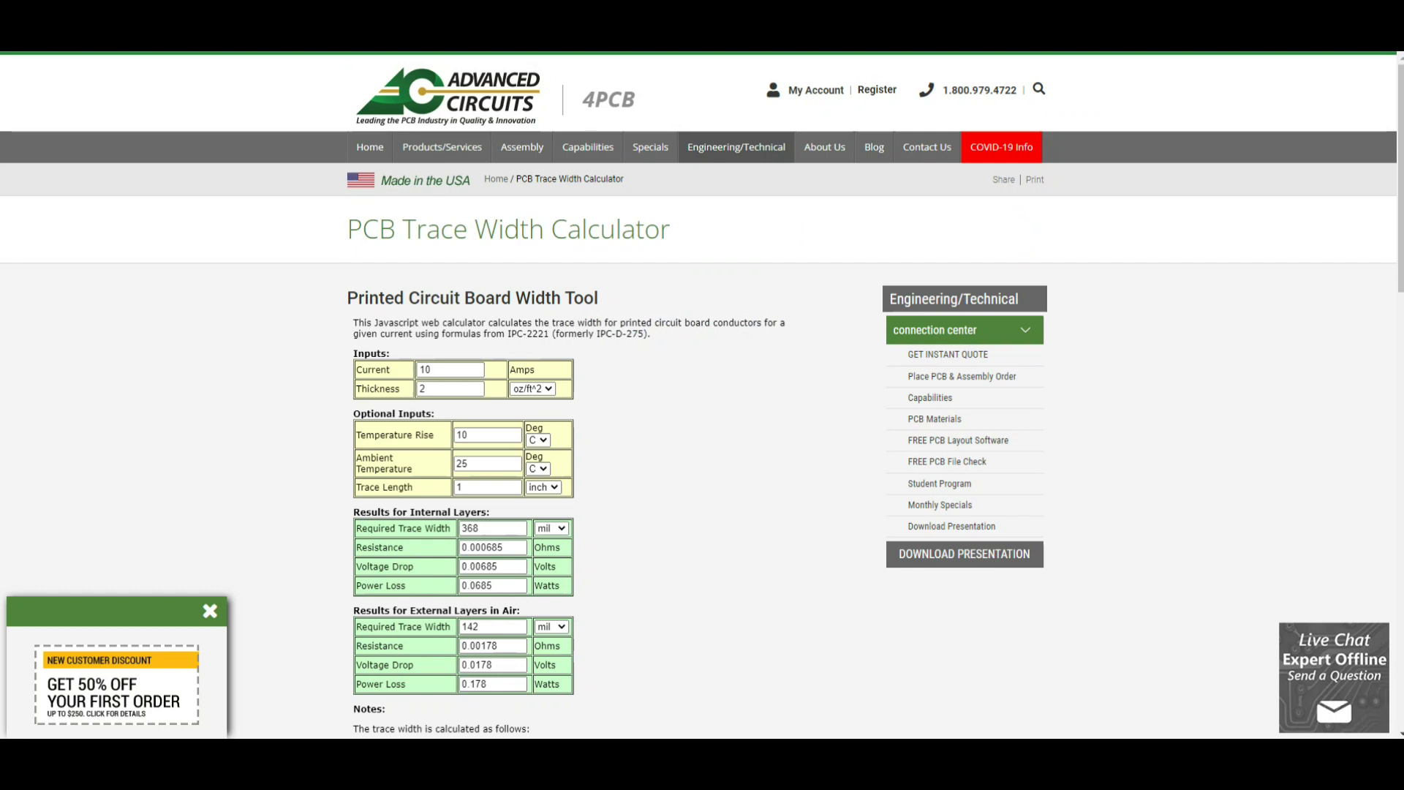
Set the calculator's current to 5 A and copper thickness to 1 oz.
{"action": "scroll", "coordinate": [655, 494], "scroll_direction": "down", "scroll_amount": 1}
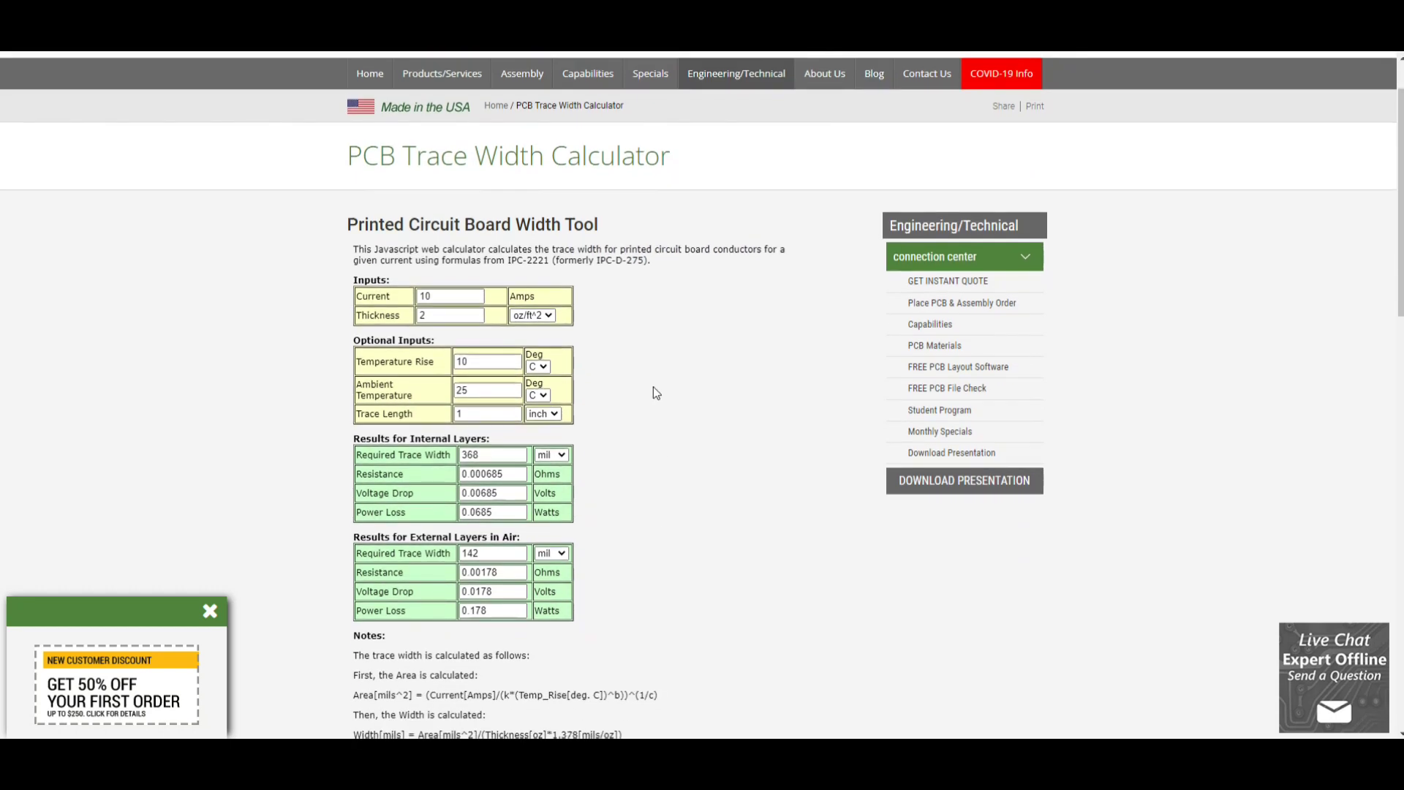
{"action": "double_click", "coordinate": [447, 296]}
{"action": "type", "text": "5"}
{"action": "key", "text": "Tab"}
{"action": "type", "text": "1"}
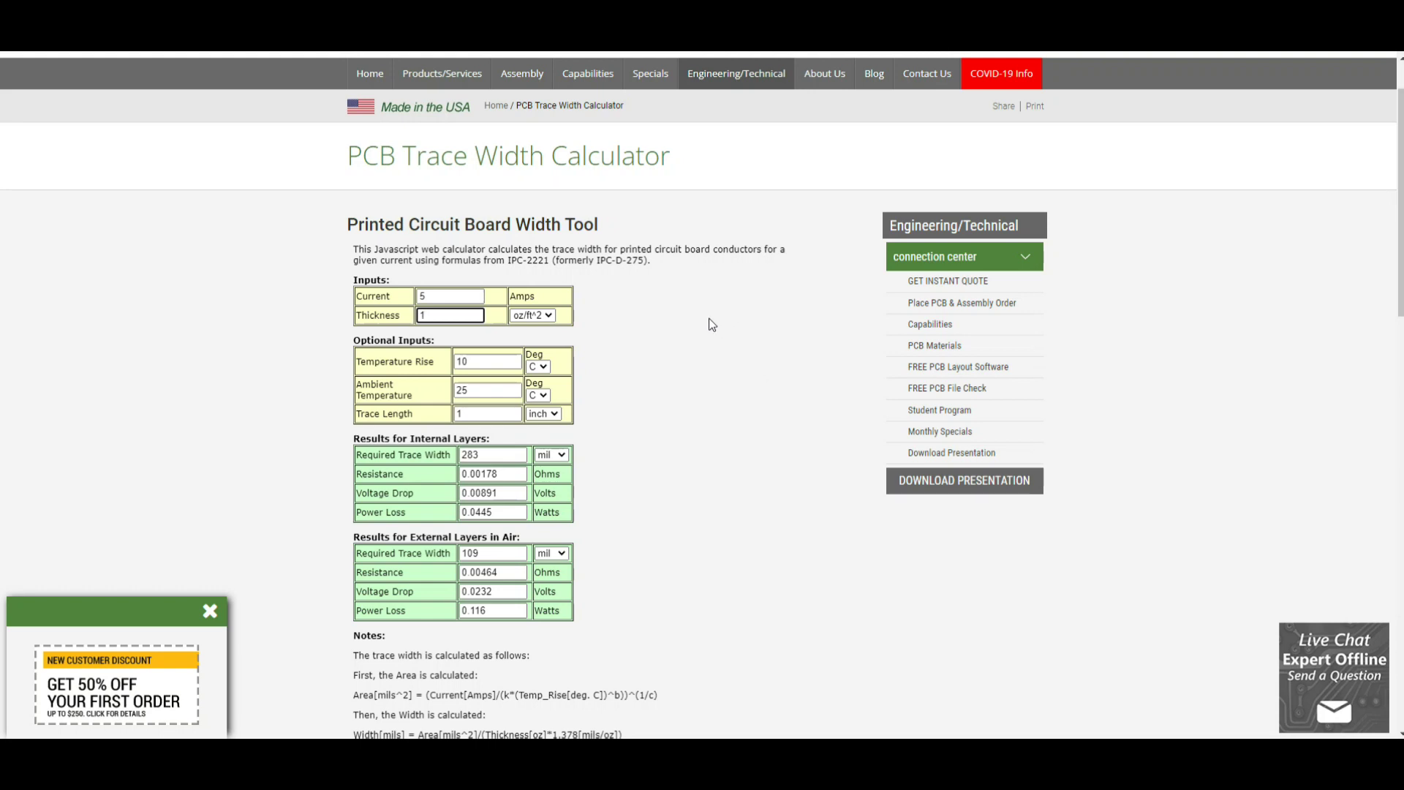
Circle the External Layers results showing the 109 mil width with the annotation pen.
{"action": "scroll", "coordinate": [708, 319], "scroll_direction": "down", "scroll_amount": 1}
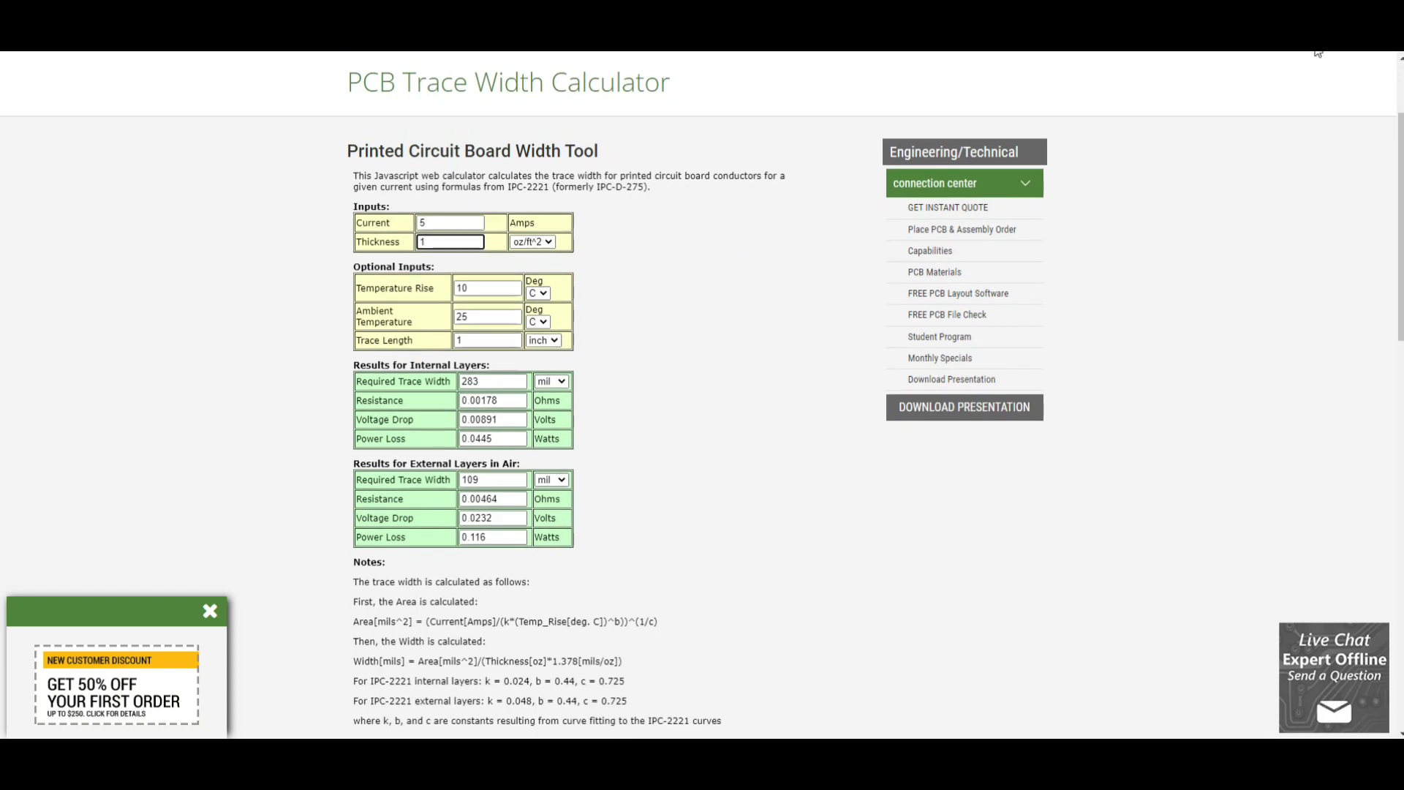
{"action": "left_click", "coordinate": [1395, 82]}
{"action": "mouse_move", "coordinate": [585, 454]}
{"action": "left_mouse_down"}
{"action": "mouse_move", "coordinate": [355, 457]}
{"action": "mouse_move", "coordinate": [322, 489]}
{"action": "mouse_move", "coordinate": [325, 530]}
{"action": "mouse_move", "coordinate": [410, 570]}
{"action": "mouse_move", "coordinate": [541, 568]}
{"action": "mouse_move", "coordinate": [617, 541]}
{"action": "mouse_move", "coordinate": [623, 489]}
{"action": "mouse_move", "coordinate": [573, 446]}
{"action": "left_mouse_up"}
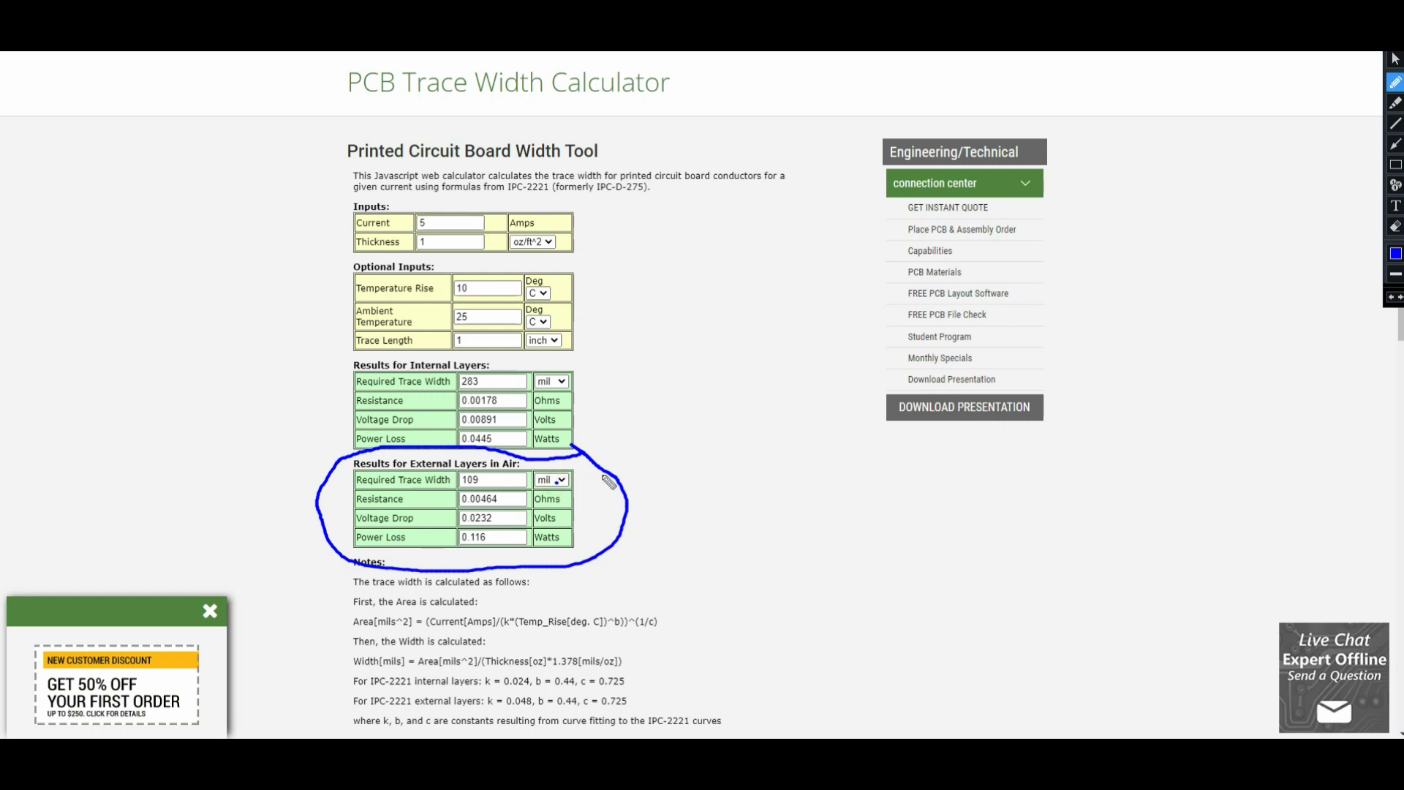
Clear the circle and show the external required trace width in mm, reading 2.77.
{"action": "key", "text": "ctrl+shift+h"}
{"action": "left_click", "coordinate": [551, 480]}
{"action": "left_click", "coordinate": [555, 503]}
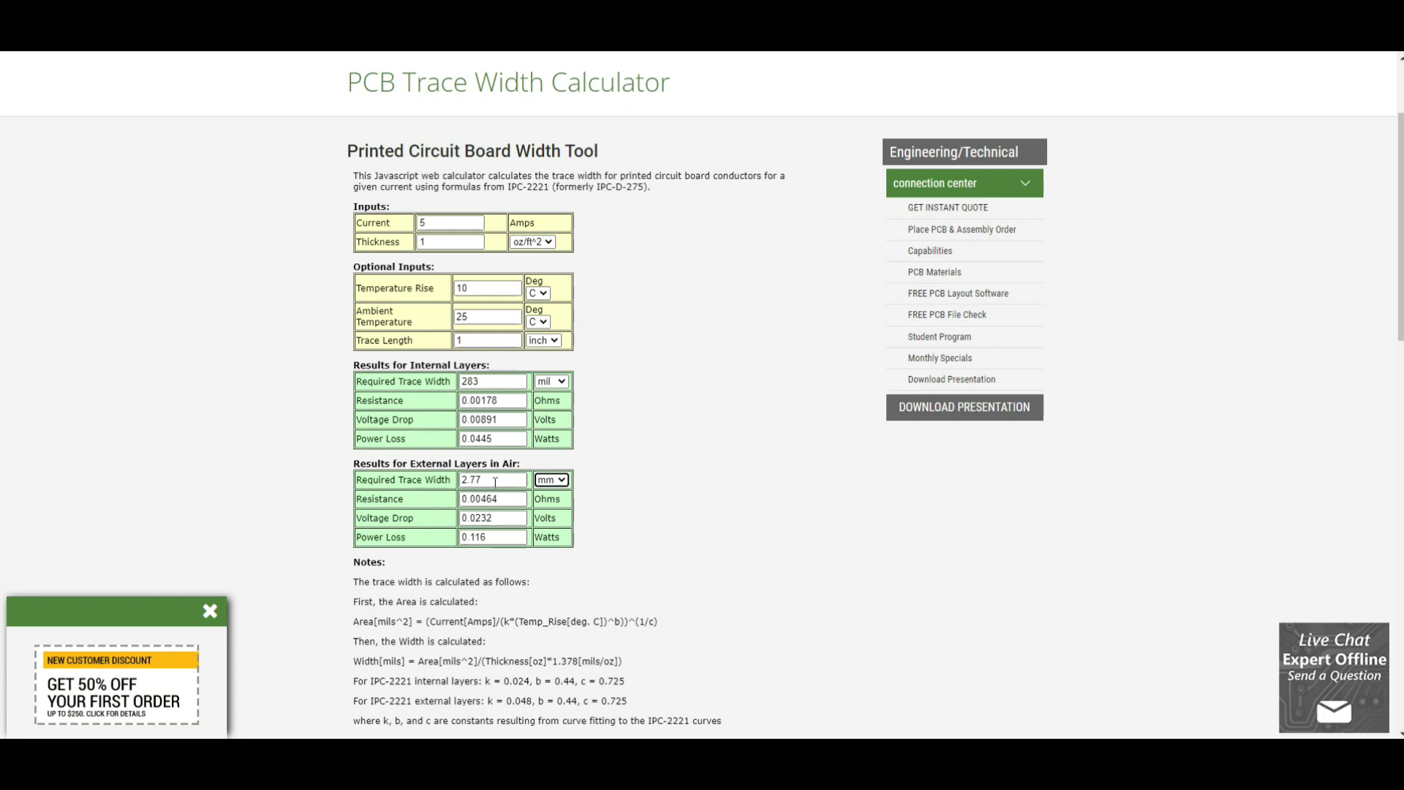
{"action": "left_click_drag", "start_coordinate": [511, 480], "coordinate": [391, 465]}
{"action": "type", "text": "2.77"}
{"action": "scroll", "coordinate": [476, 620], "scroll_direction": "down", "scroll_amount": 1}
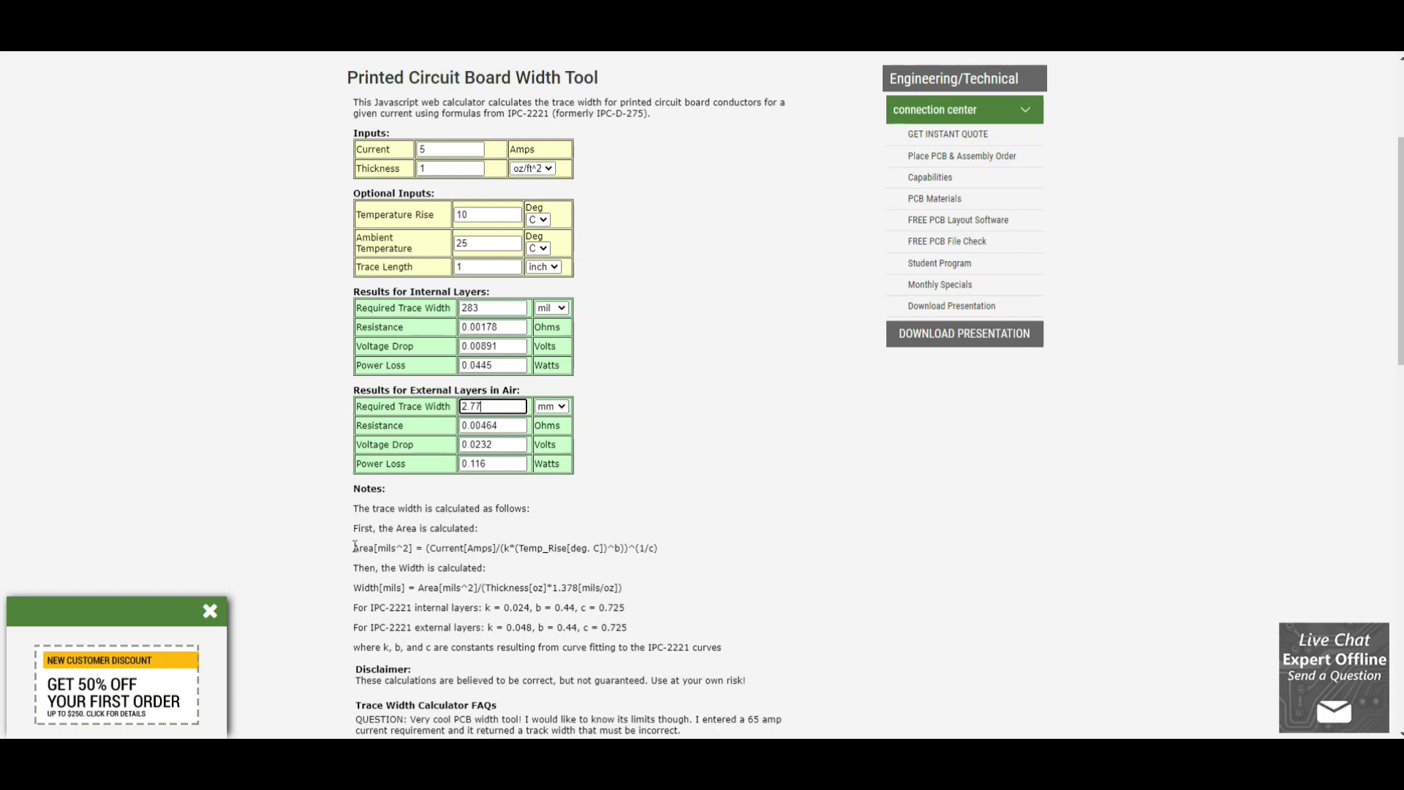
Highlight the Area and Width formula lines in the calculator's Notes.
{"action": "left_click_drag", "start_coordinate": [354, 546], "coordinate": [660, 545]}
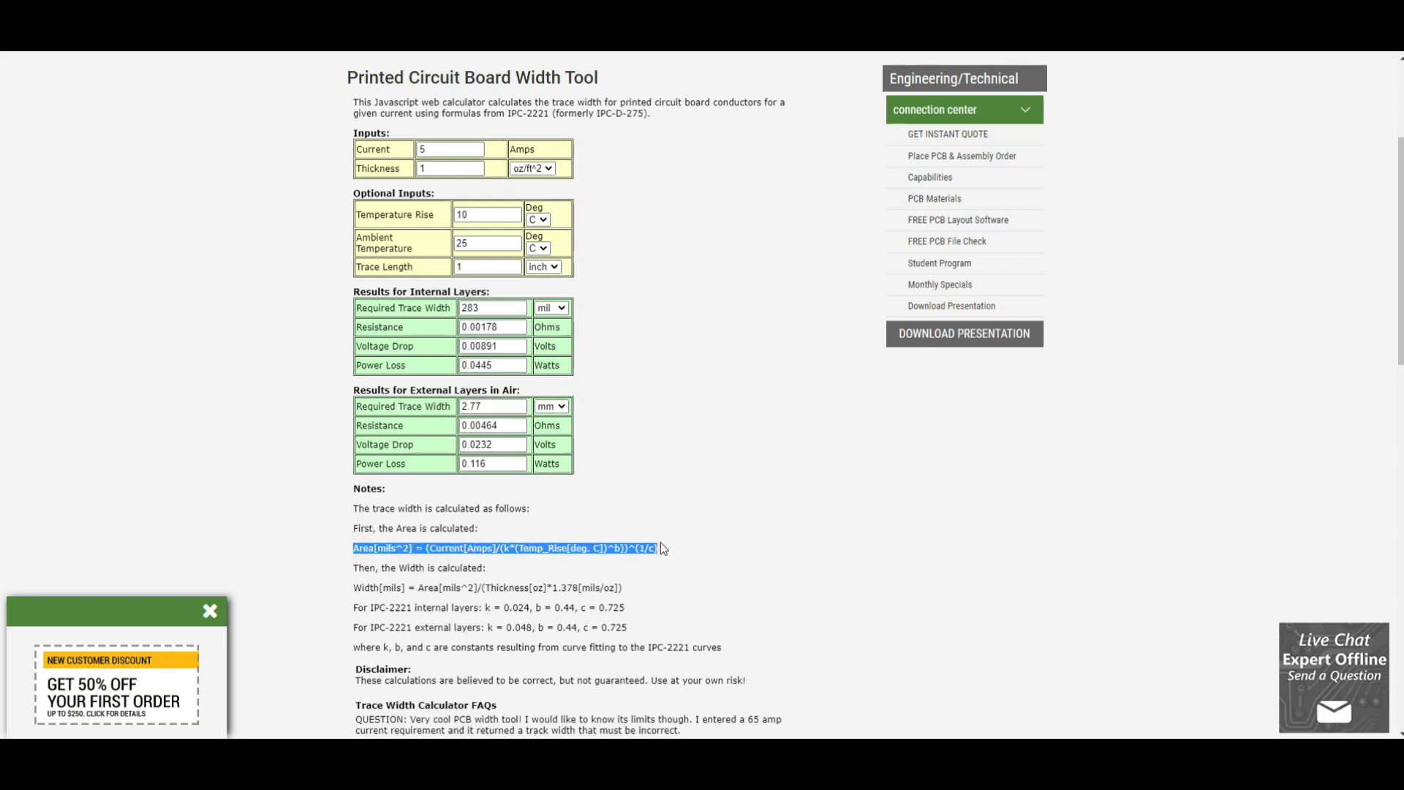
{"action": "left_click_drag", "start_coordinate": [353, 587], "coordinate": [627, 591]}
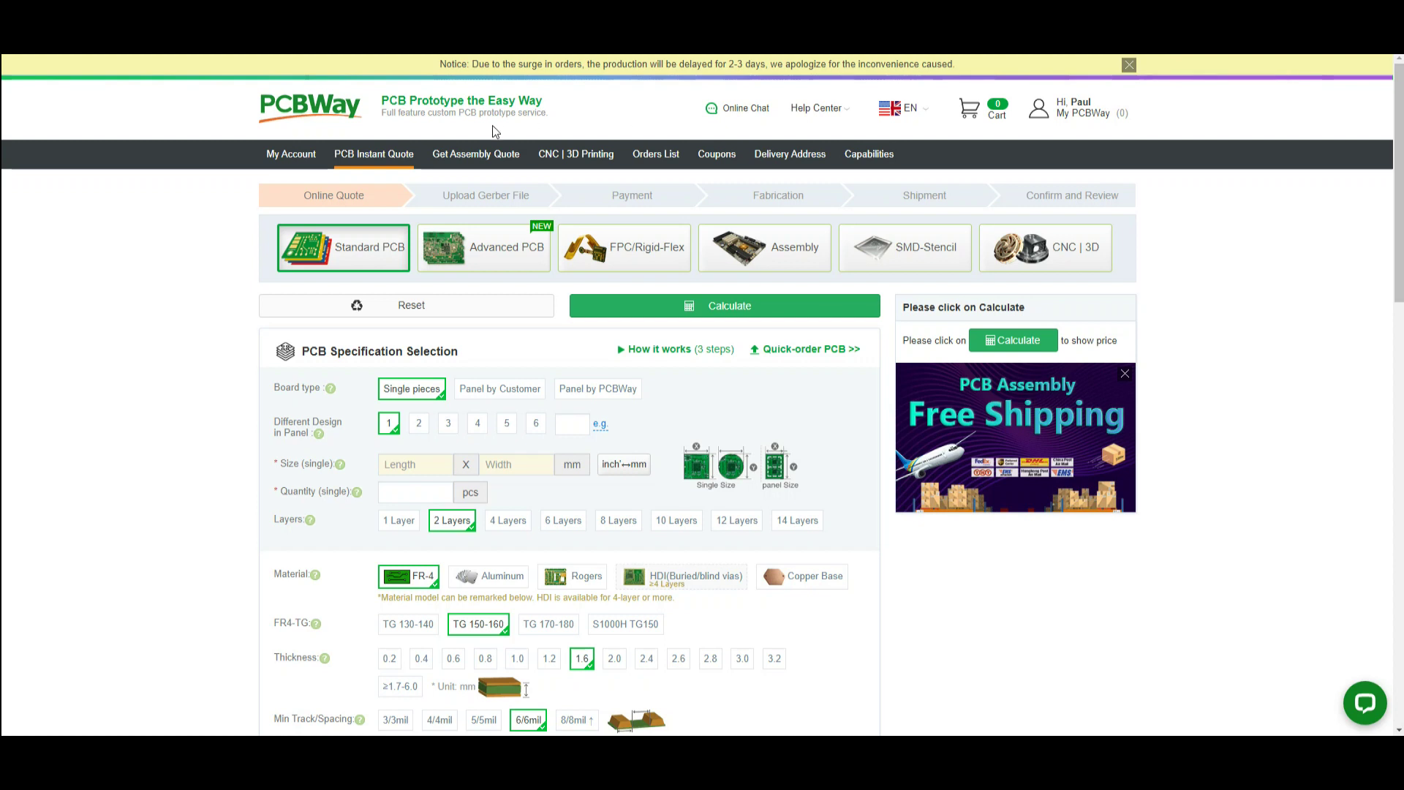
Reload the PCB Instant Quote form and circle the Finished Copper row set to 1 oz Cu.
{"action": "left_click", "coordinate": [380, 156]}
{"action": "scroll", "coordinate": [263, 373], "scroll_direction": "down", "scroll_amount": 8}
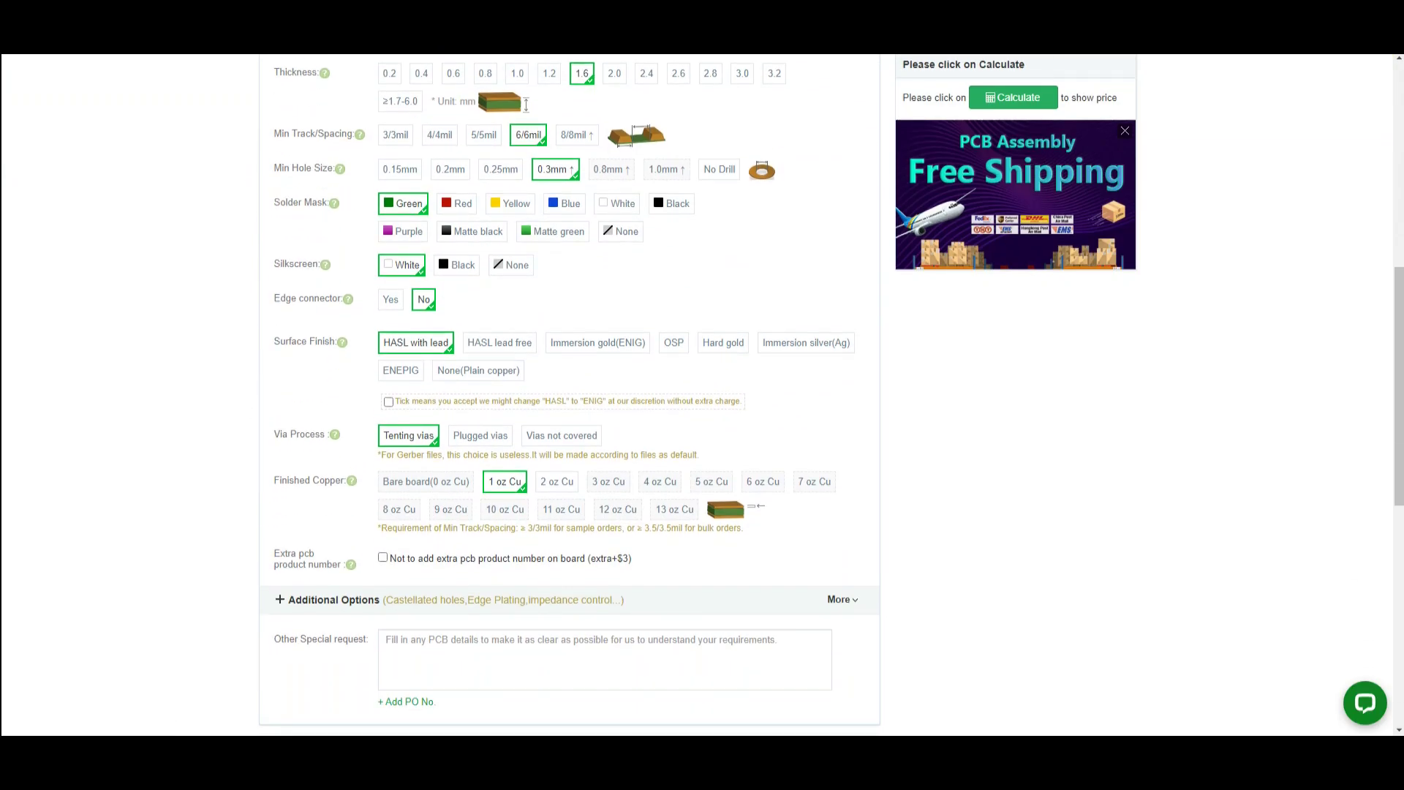
{"action": "left_click", "coordinate": [1391, 84]}
{"action": "mouse_move", "coordinate": [755, 465]}
{"action": "left_mouse_down"}
{"action": "mouse_move", "coordinate": [451, 454]}
{"action": "mouse_move", "coordinate": [258, 467]}
{"action": "mouse_move", "coordinate": [265, 494]}
{"action": "mouse_move", "coordinate": [481, 546]}
{"action": "mouse_move", "coordinate": [662, 559]}
{"action": "mouse_move", "coordinate": [837, 538]}
{"action": "mouse_move", "coordinate": [881, 495]}
{"action": "mouse_move", "coordinate": [869, 480]}
{"action": "mouse_move", "coordinate": [753, 465]}
{"action": "left_mouse_up"}
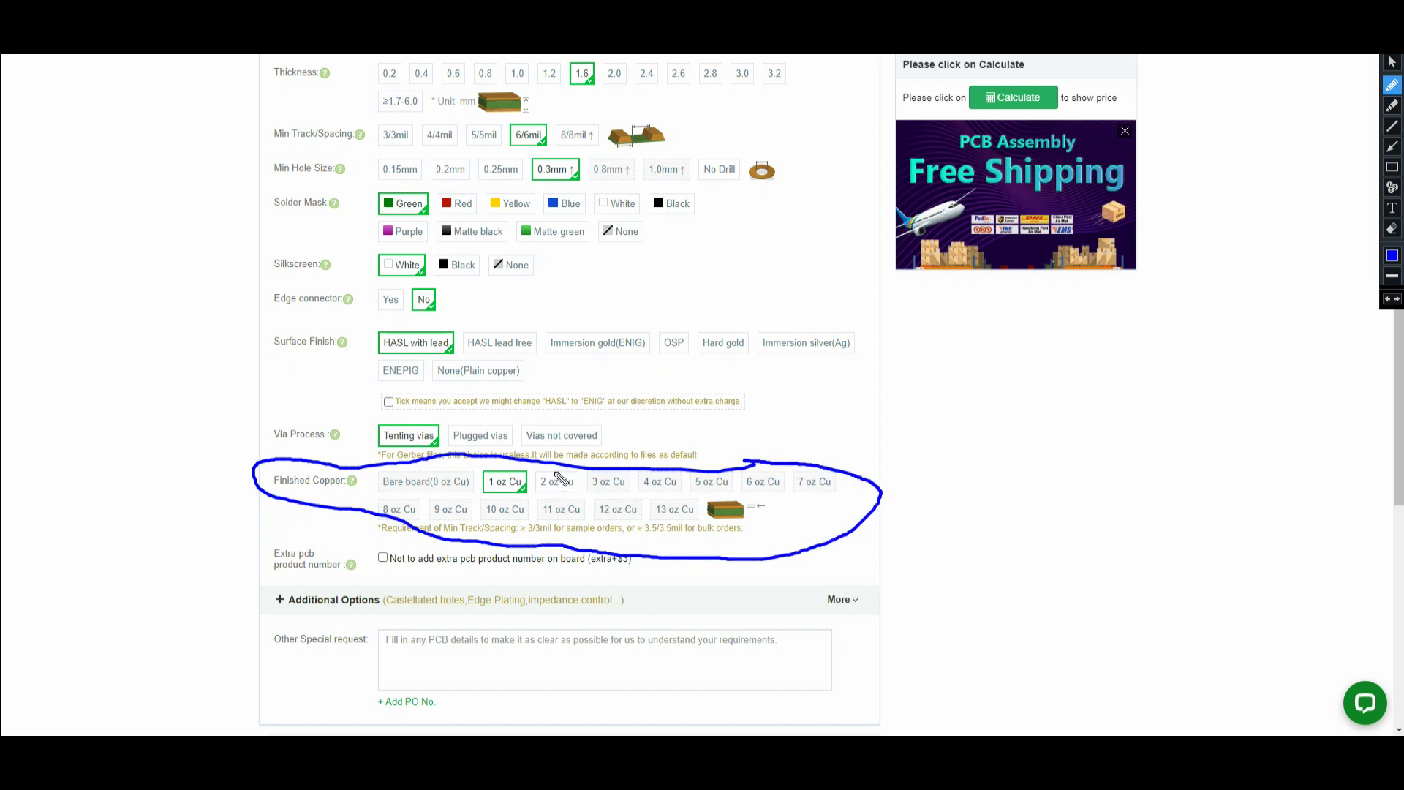